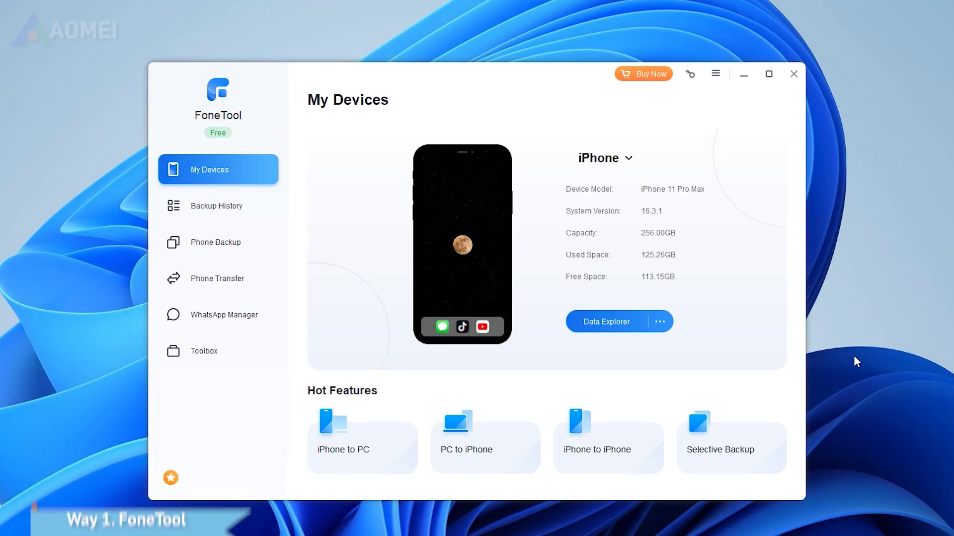
# Open FoneTool's Phone Transfer section and start the PC to iPhone mode.
pyautogui.click(236, 280)
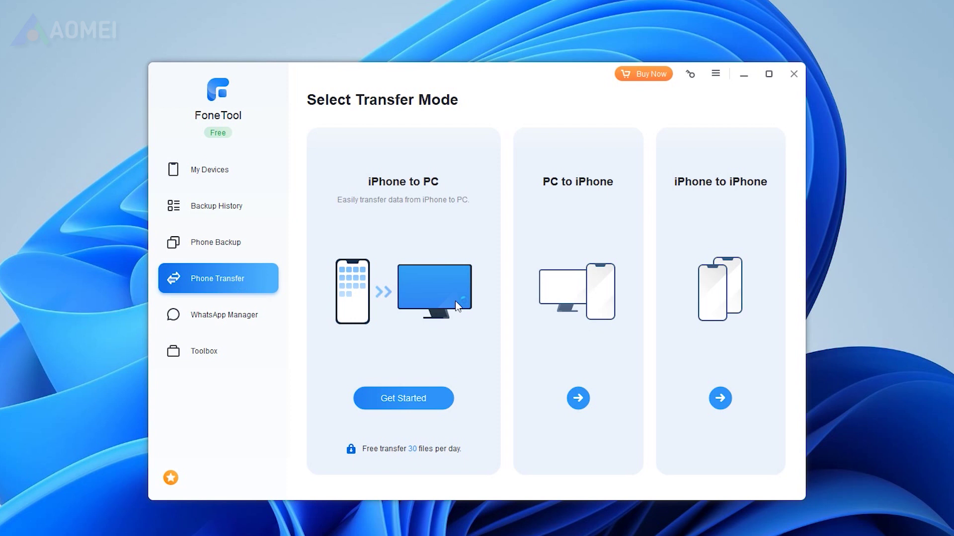
pyautogui.moveTo(546, 298)
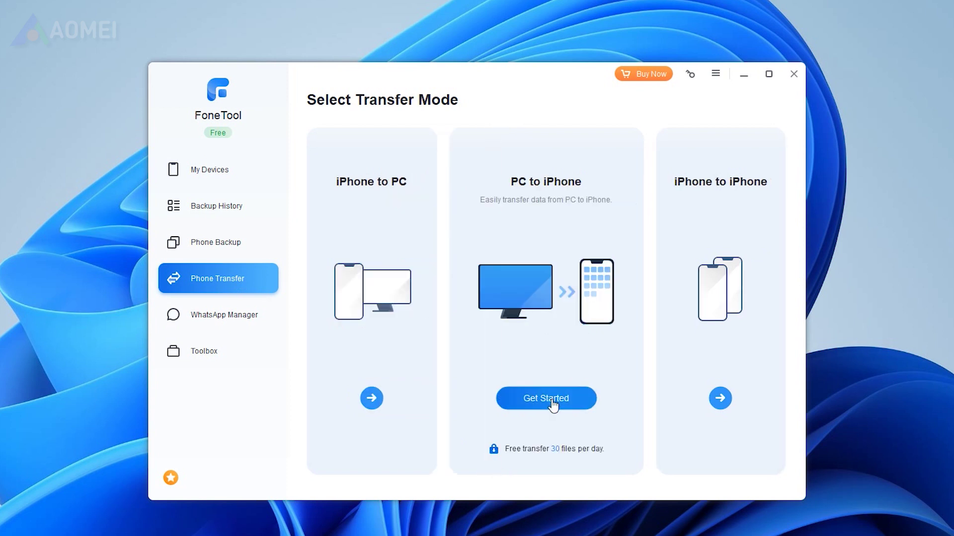
pyautogui.click(548, 399)
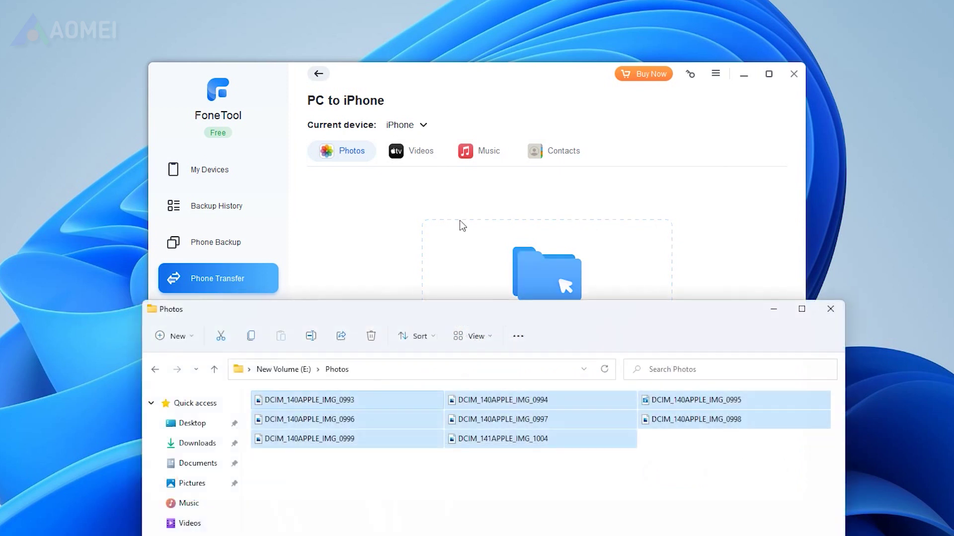
# Drag the Photos folder images into FoneTool, transfer them to the iPhone, and dismiss the result.
pyautogui.moveTo(460, 222); pyautogui.dragTo(460, 222)
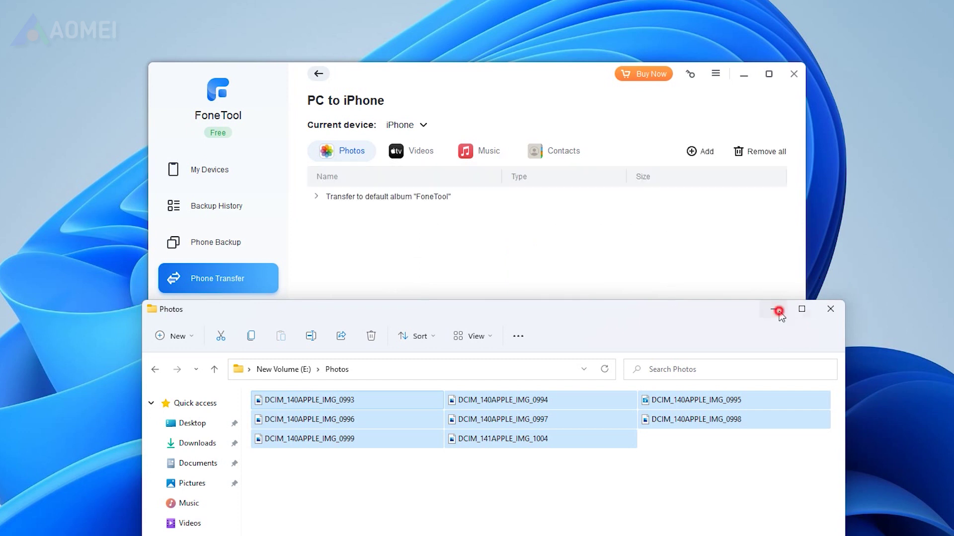
pyautogui.click(829, 309)
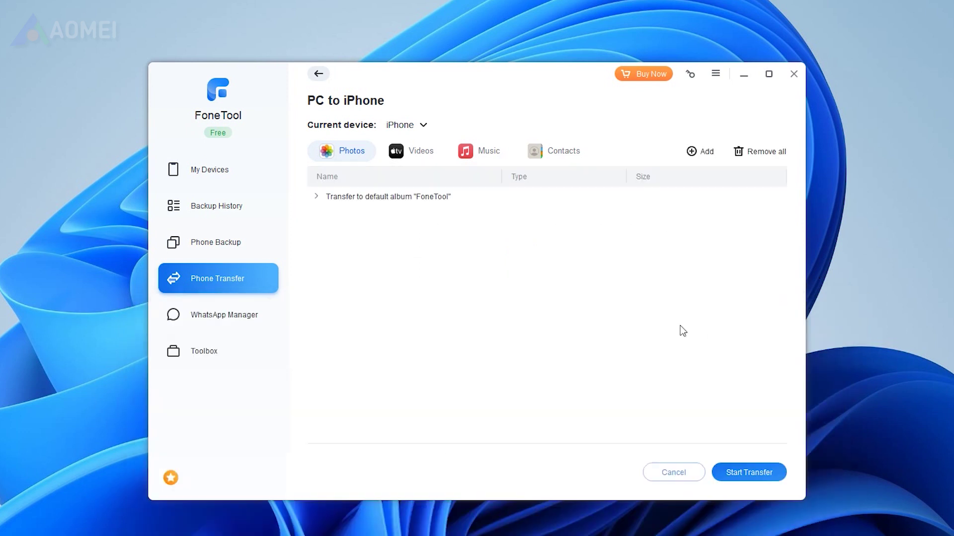
pyautogui.click(737, 473)
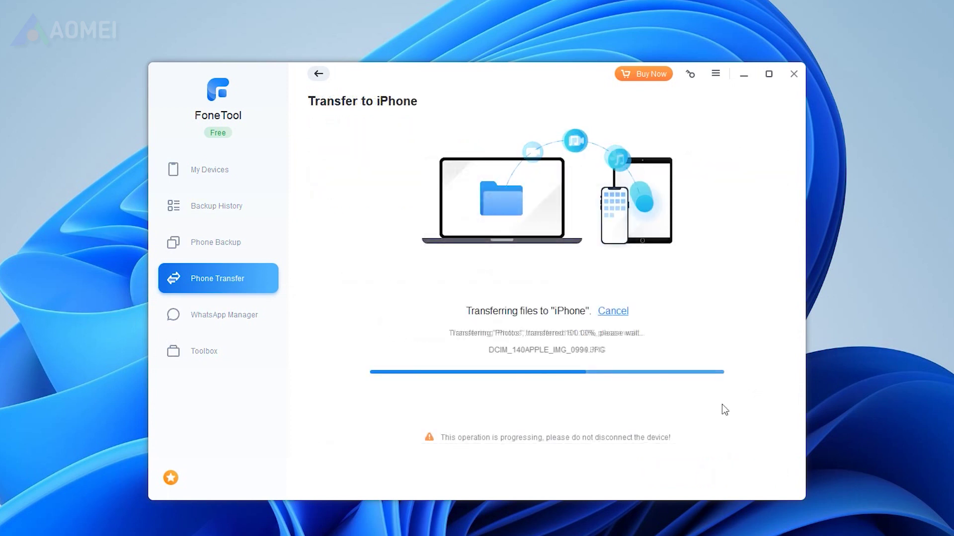
pyautogui.click(562, 421)
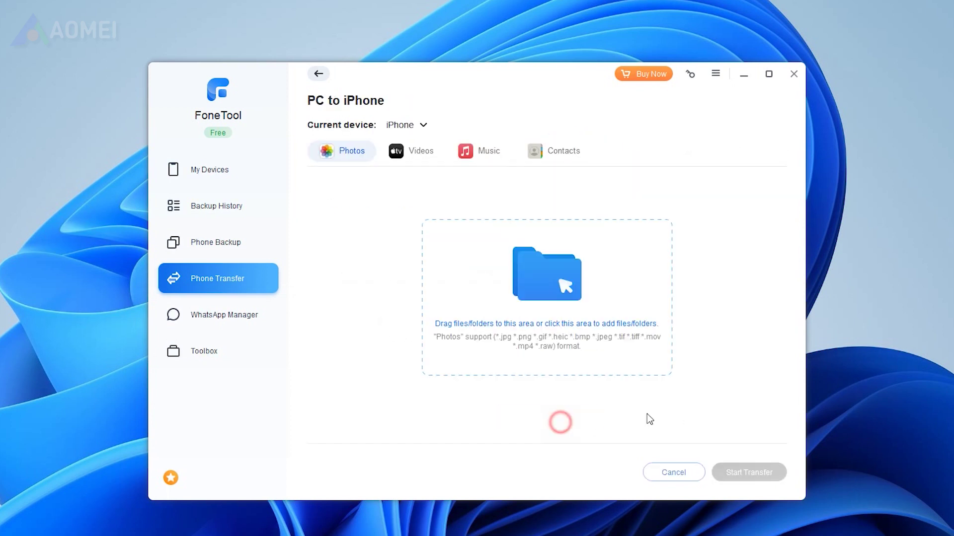